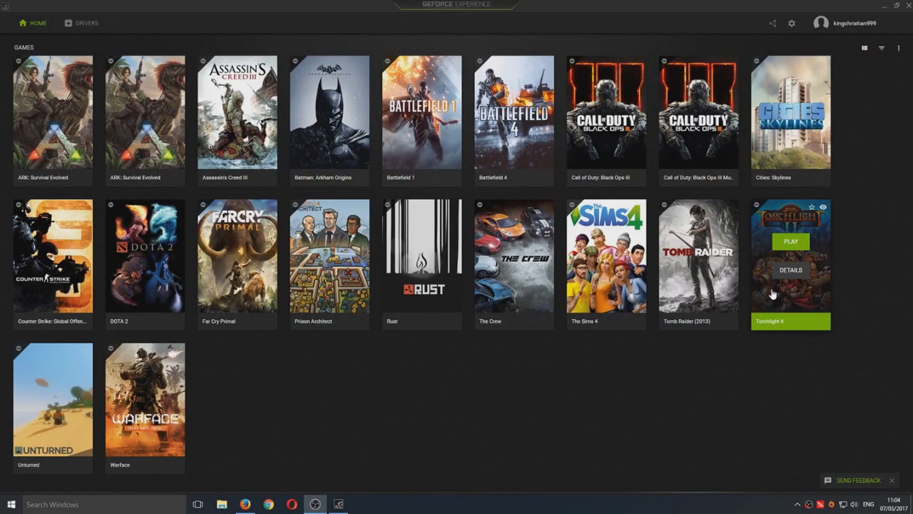
Try the share button twice to confirm the 'Unable to open share' error persists
left_click(773, 25)
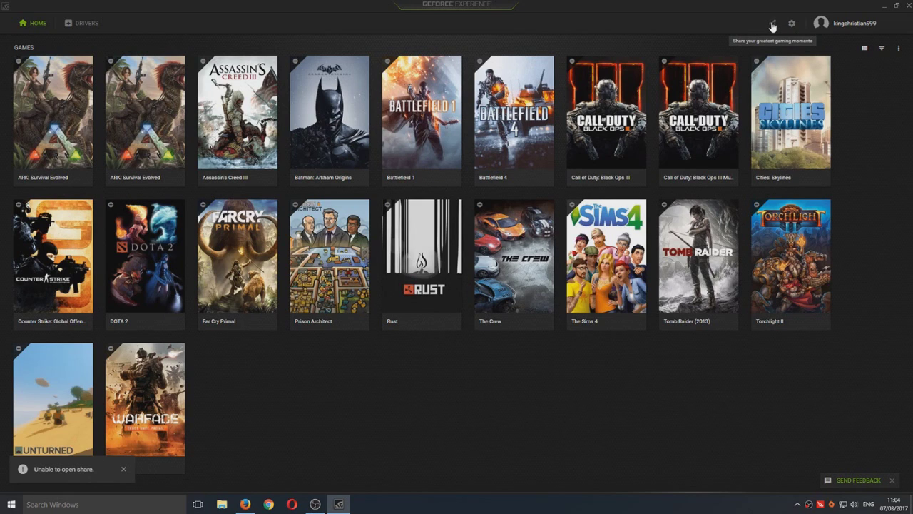
left_click(772, 26)
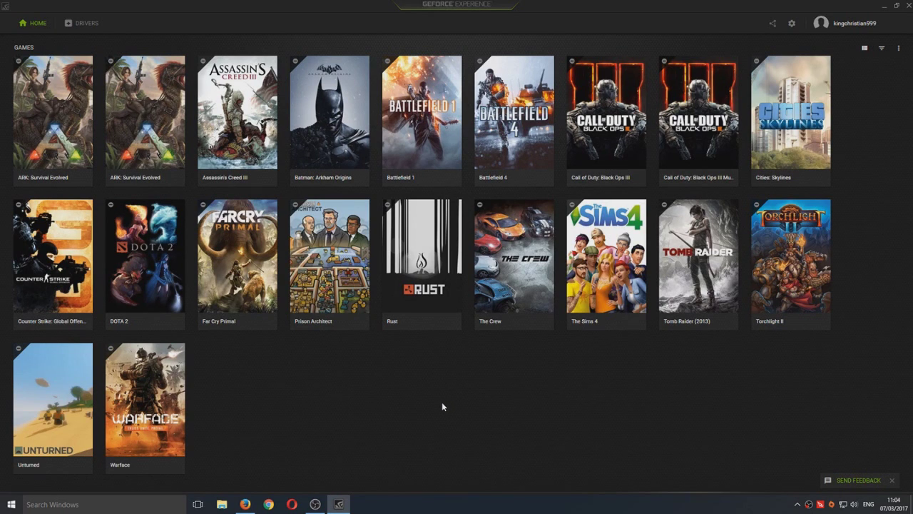
left_click(245, 503)
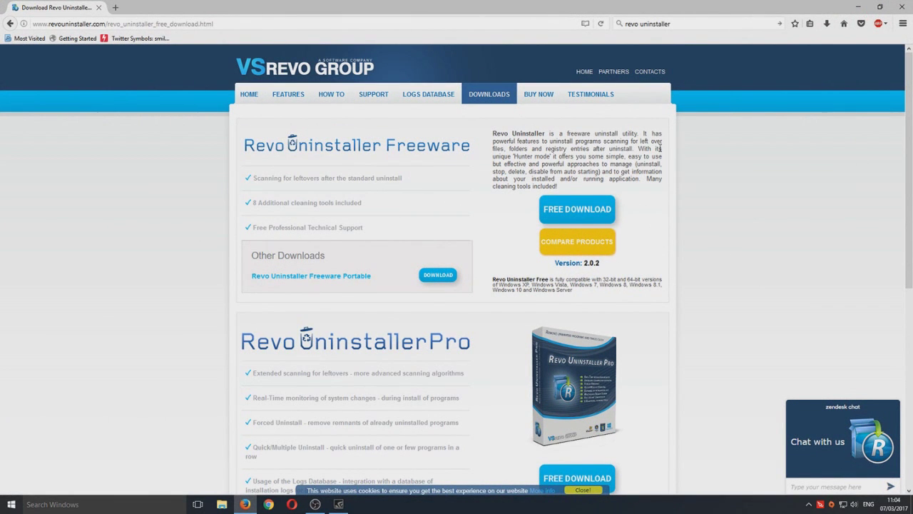
Download the free Revo Uninstaller installer and launch revosetup.exe
left_click(588, 208)
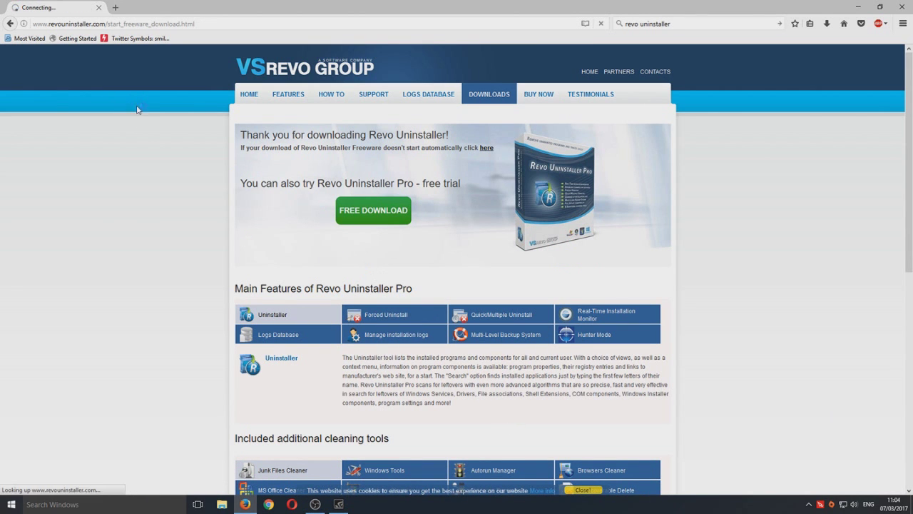
left_click(419, 240)
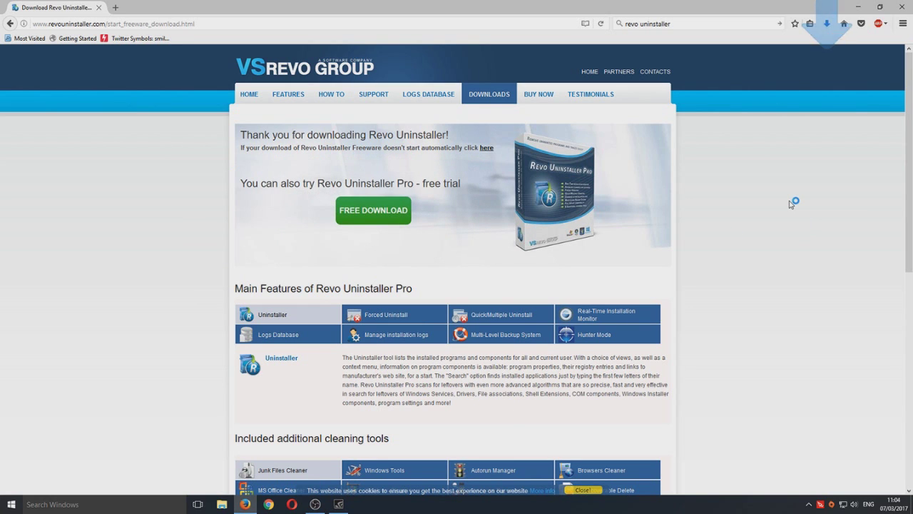
left_click(827, 24)
left_click(731, 51)
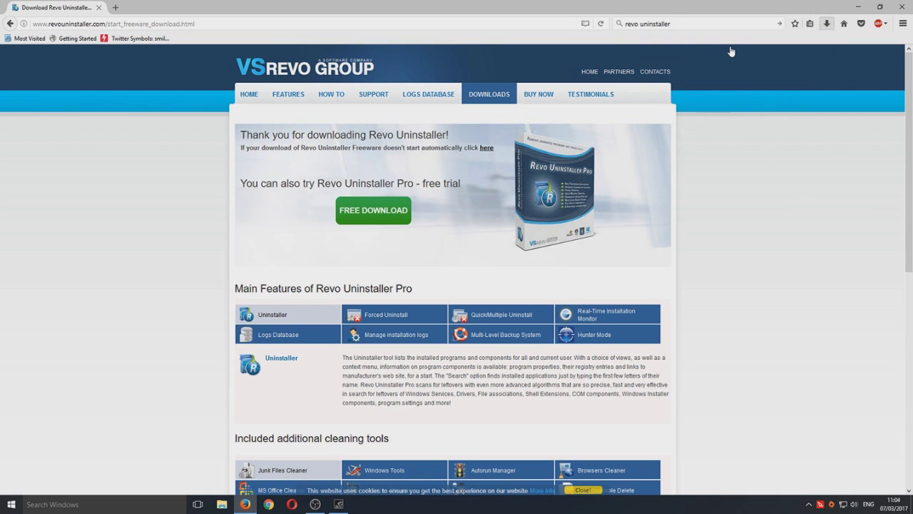
left_click(860, 6)
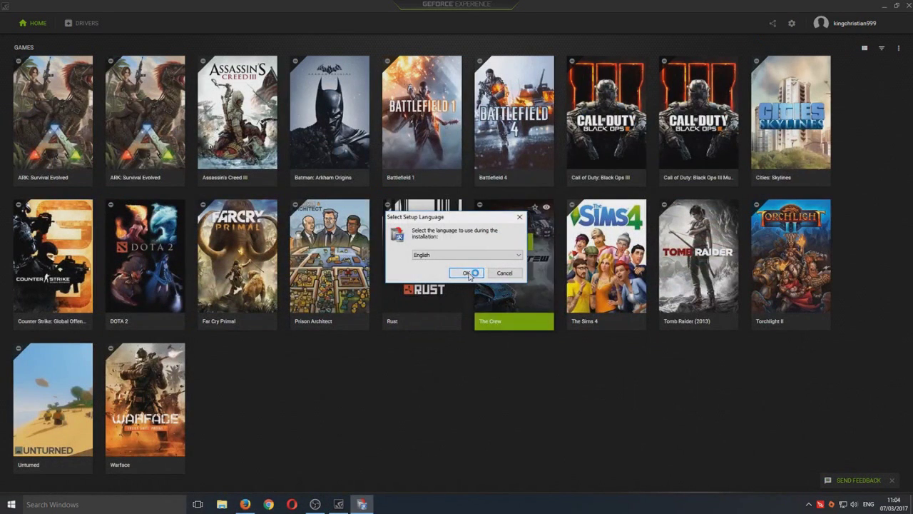
Install Revo Uninstaller in English to the default folder, accepting the license
left_click(470, 273)
left_click(884, 6)
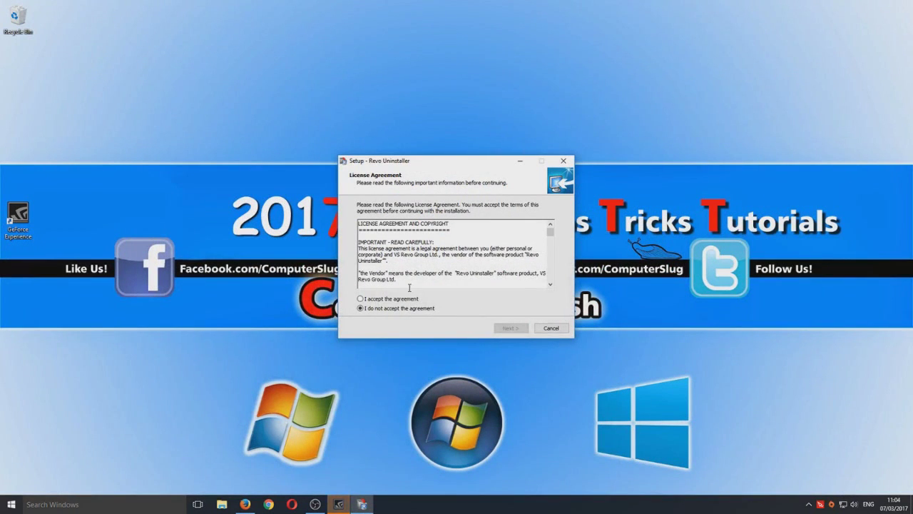
left_click(411, 299)
left_click(511, 328)
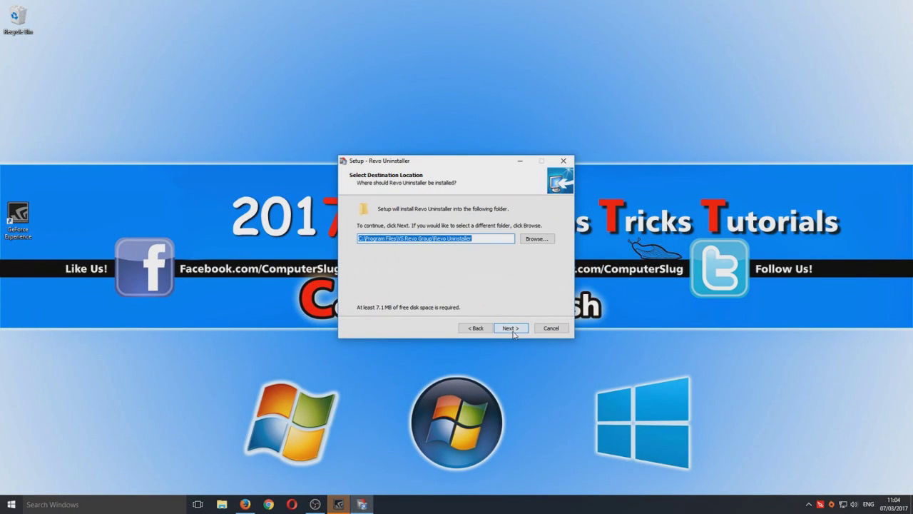
left_click(511, 330)
left_click(509, 330)
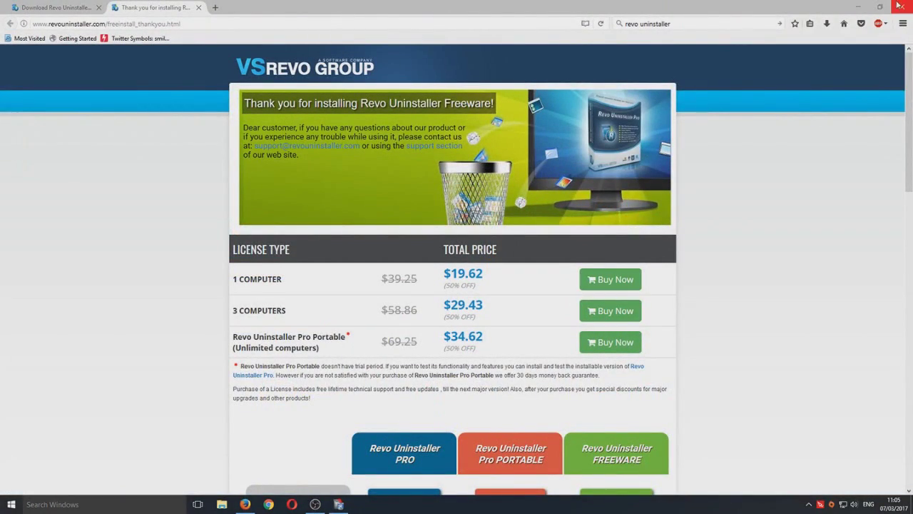
left_click(198, 7)
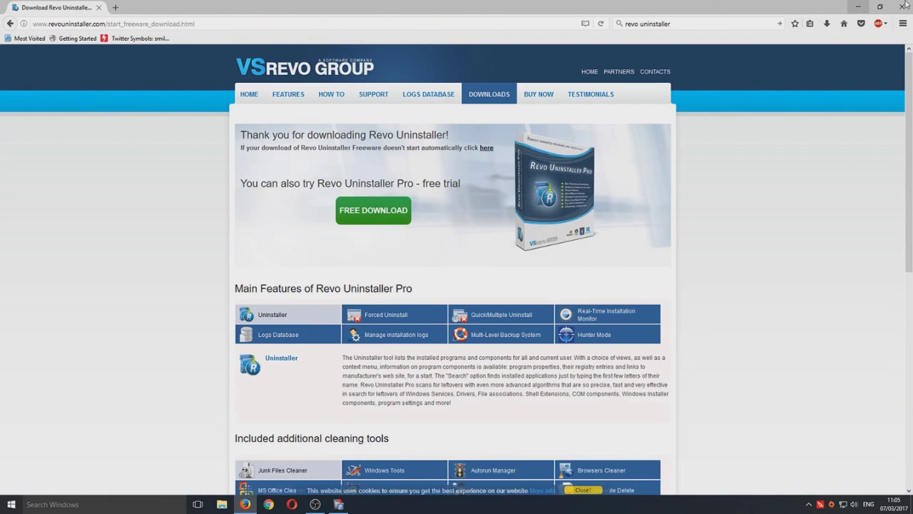
left_click(859, 6)
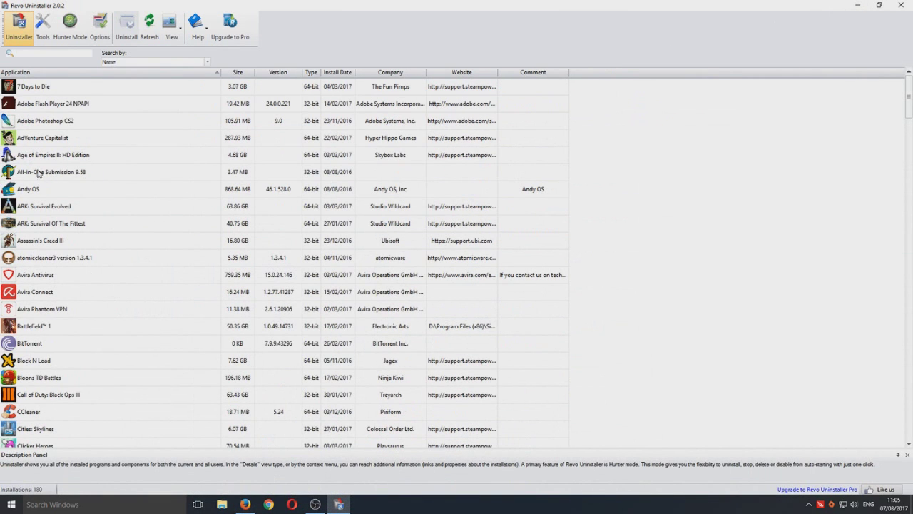
Filter the list with 'gefor' and start uninstalling NVIDIA GeForce Experience 3.4.0.70
scroll(791, 251, "down", 6)
scroll(778, 241, "down", 7)
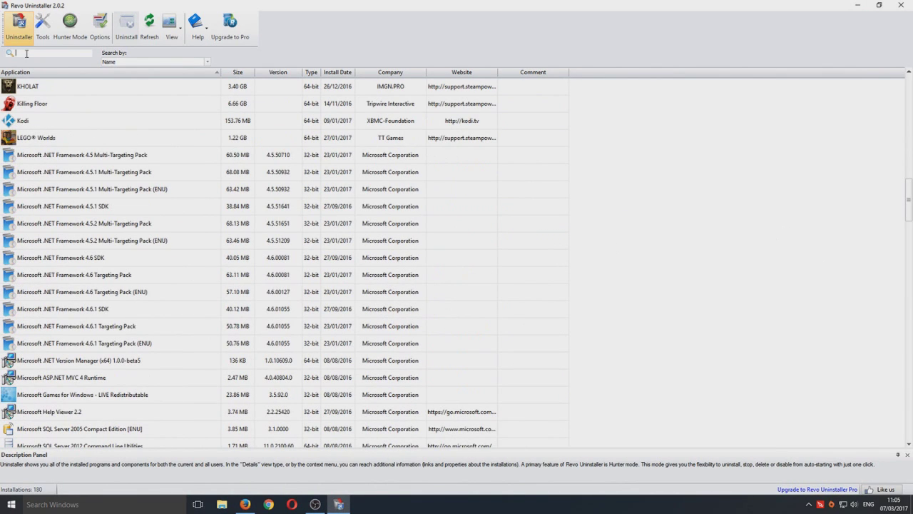
type("ge")
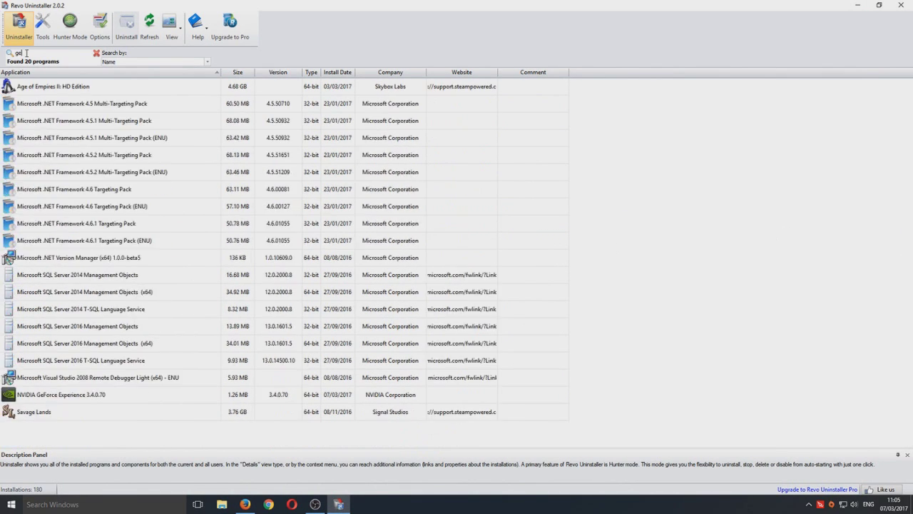
type("for")
left_click(83, 88)
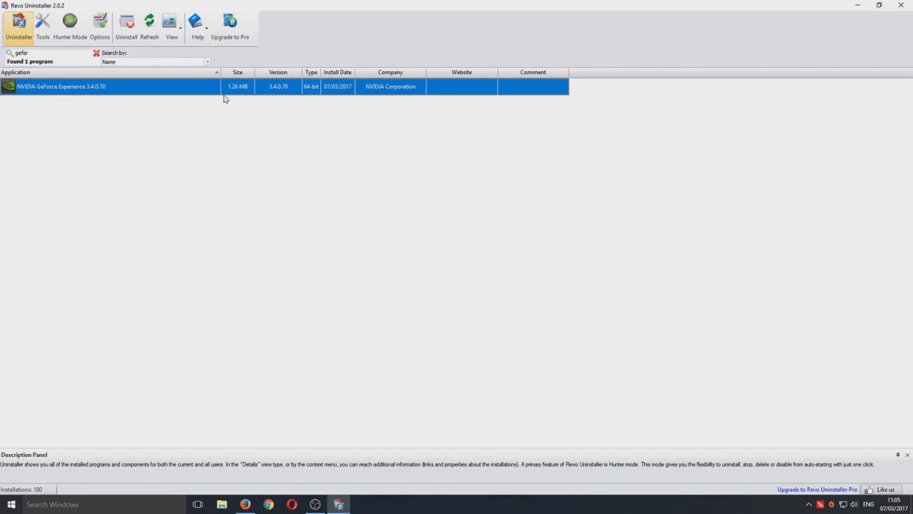
right_click(122, 92)
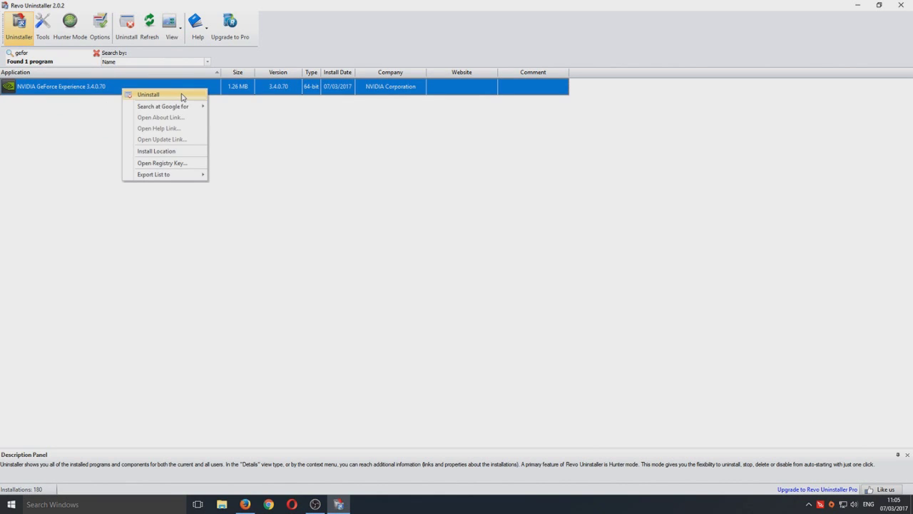
left_click(183, 98)
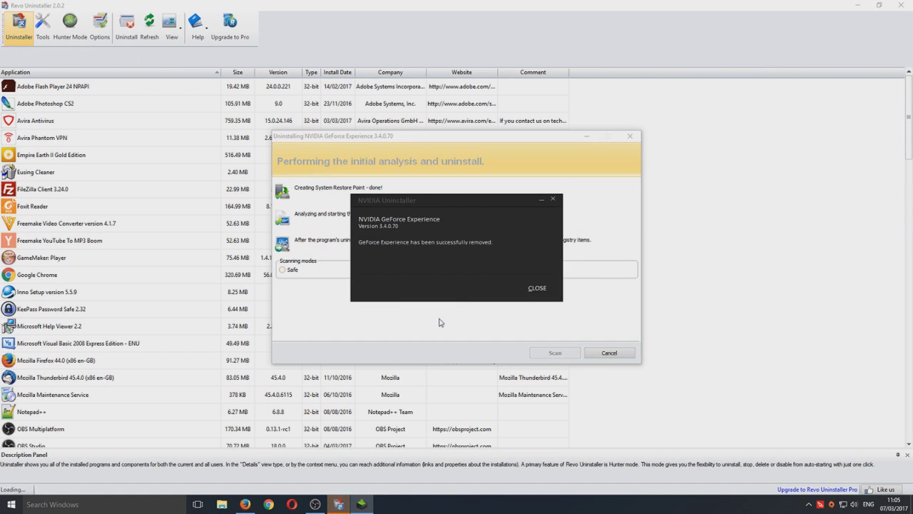
Dismiss the removal notice, scan for leftovers, and mark all leftover registry items
left_click(537, 288)
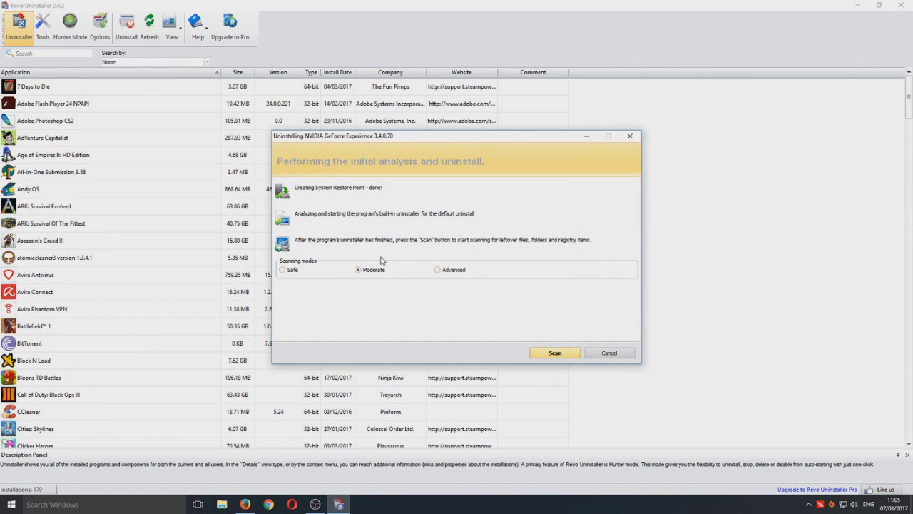
left_click(545, 355)
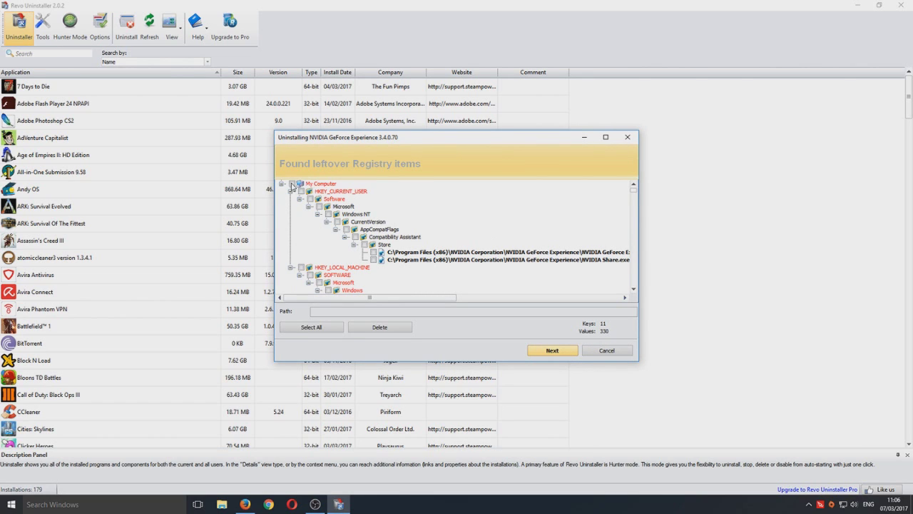
left_click(292, 185)
Delete the checked leftover GeForce Experience registry items and confirm the deletion
mouse_move(633, 189)
left_mouse_down()
mouse_move(632, 290)
mouse_move(635, 191)
left_mouse_up()
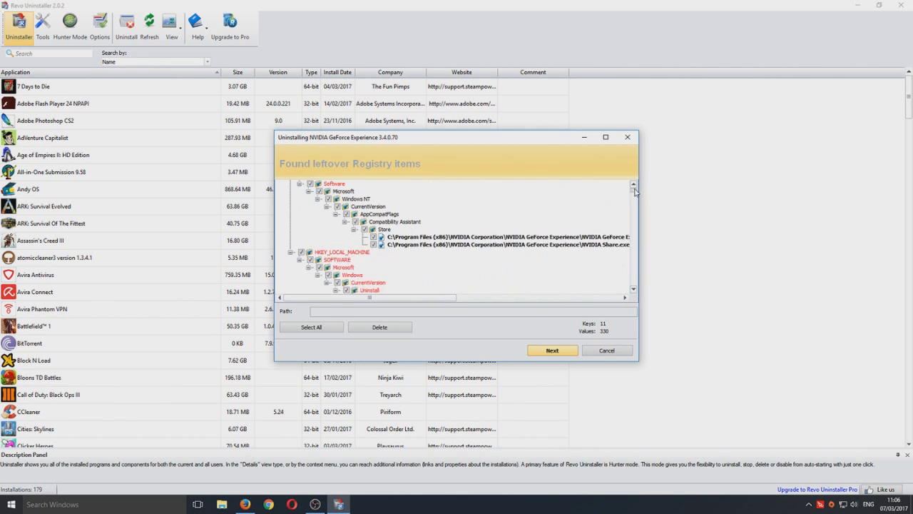
left_click(390, 328)
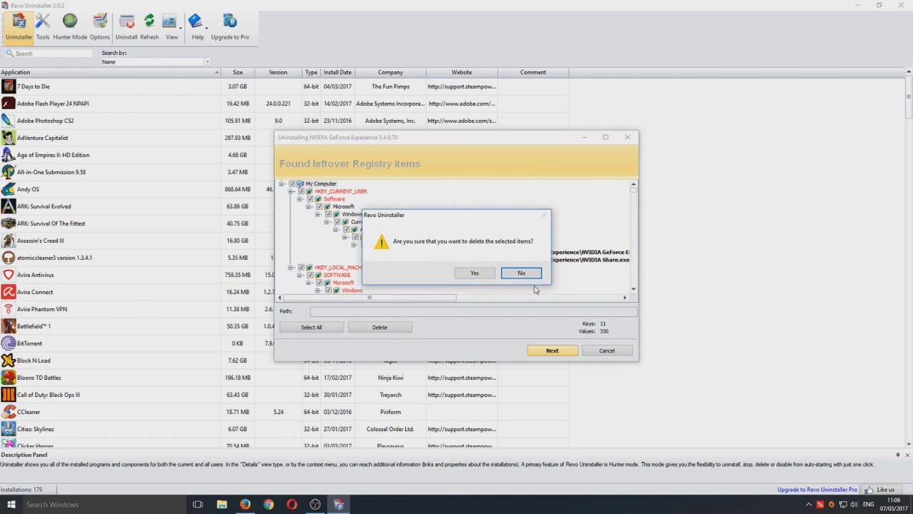
left_click(491, 274)
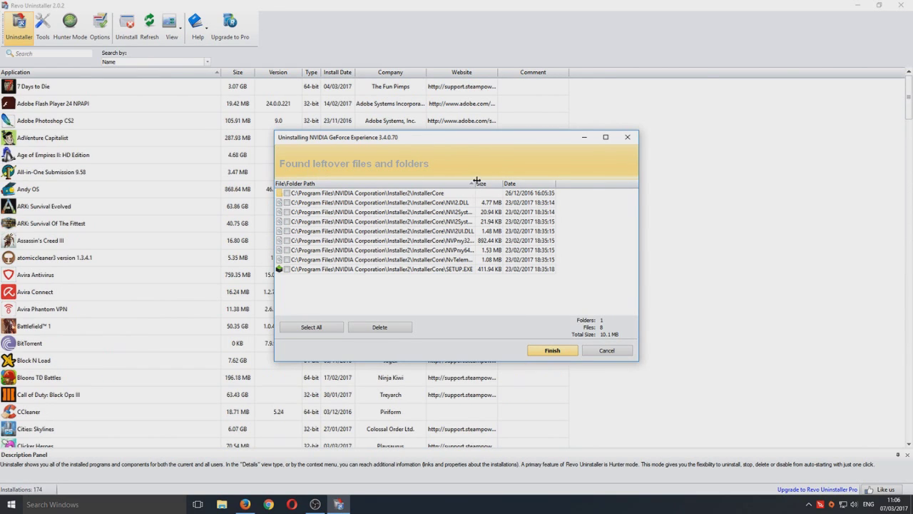
Widen the path column, select all leftover NVIDIA files and folders, and delete them
left_click_drag(477, 181, 529, 181)
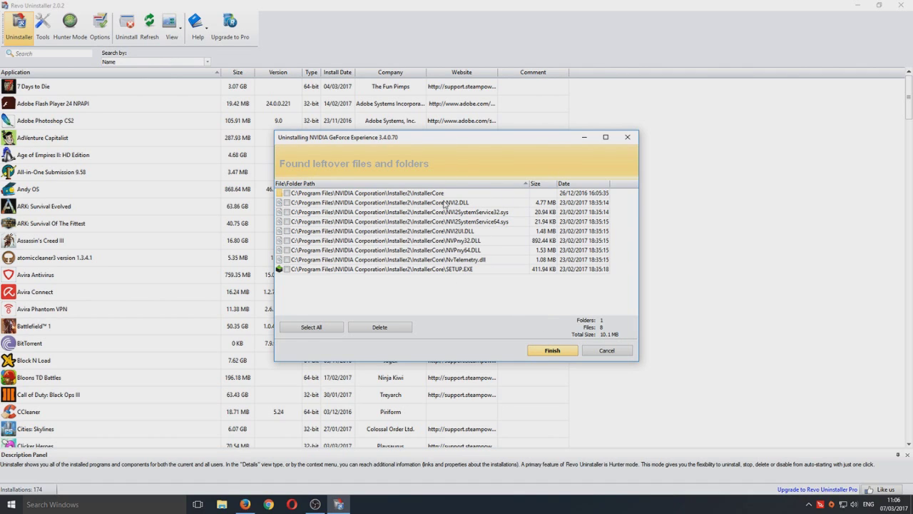
right_click(309, 223)
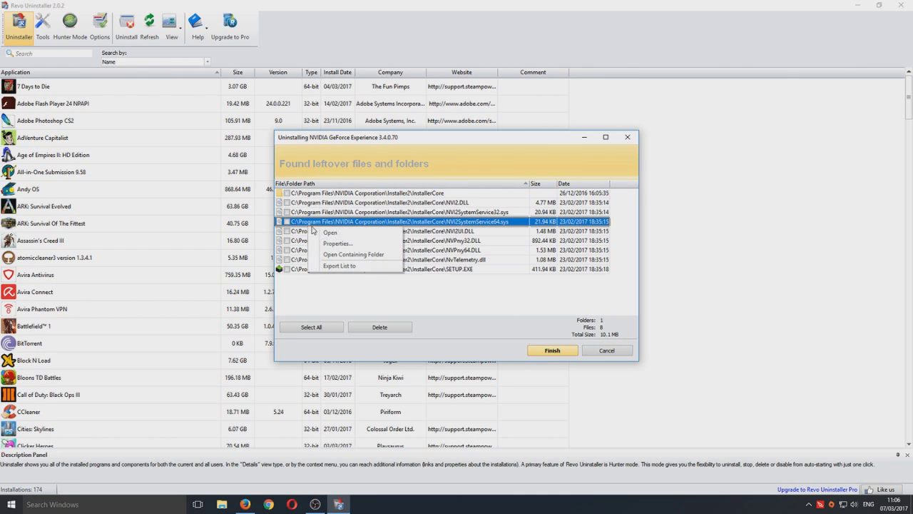
left_click(303, 303)
left_click(312, 328)
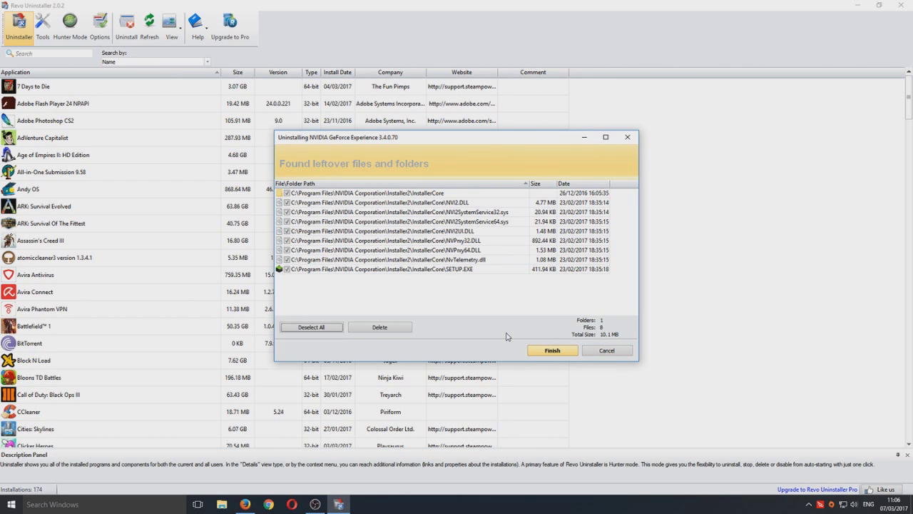
left_click(390, 326)
left_click(462, 277)
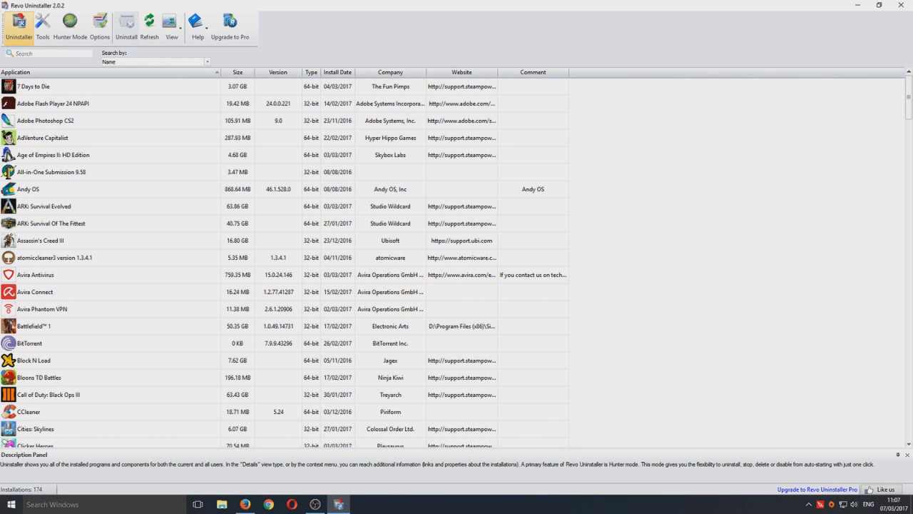
Close Revo and run the downloaded GeForce Experience installer from Firefox's downloads list
left_click(897, 5)
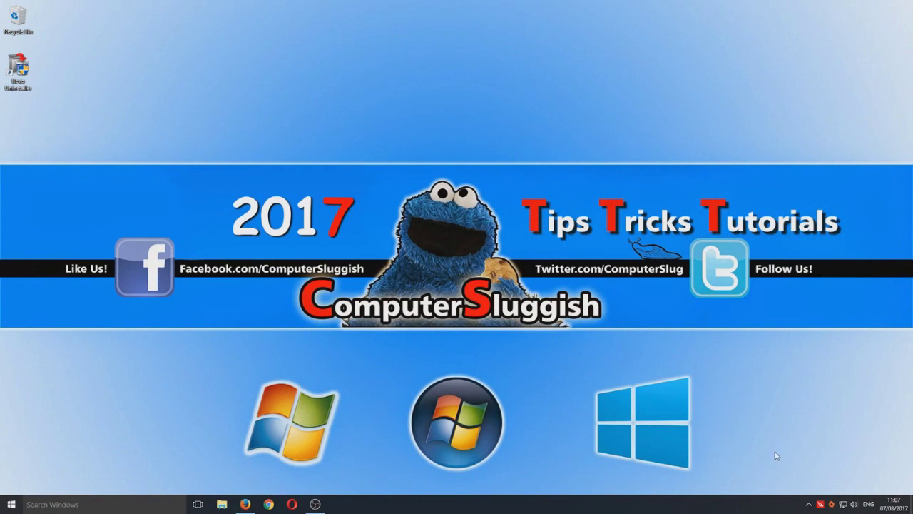
left_click(246, 506)
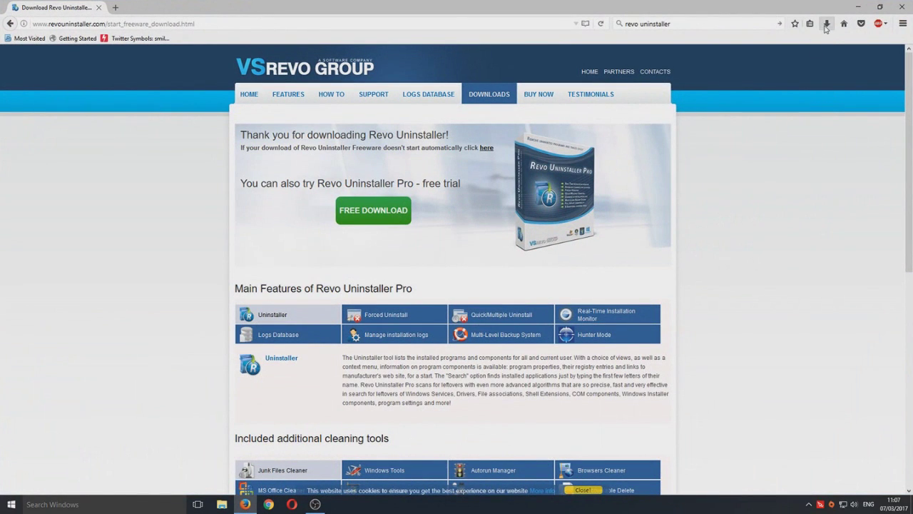
left_click(826, 25)
left_click(743, 100)
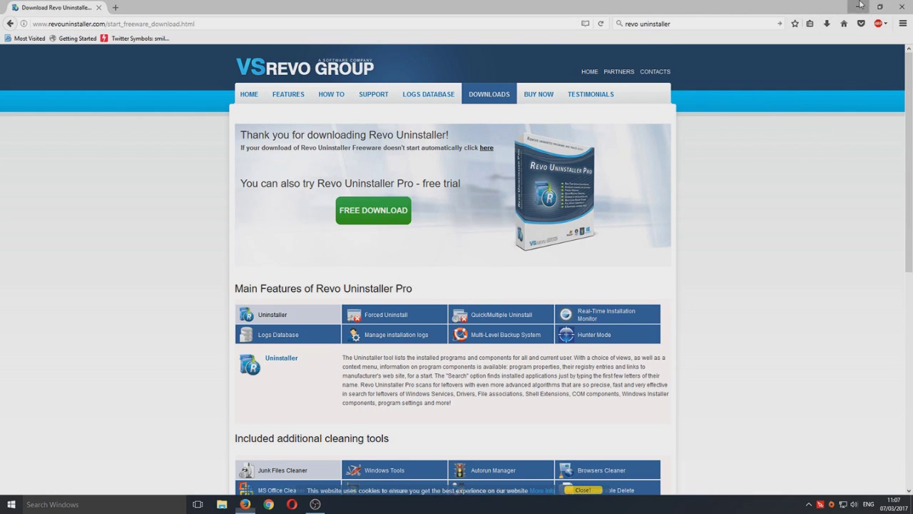
key("super+d")
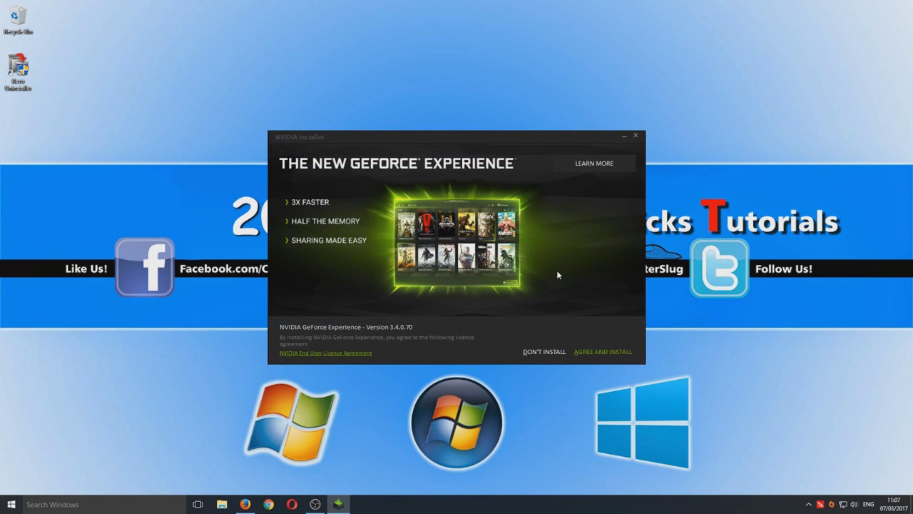
Install GeForce Experience with automatic game optimisation turned off, then maximise its window
left_click(615, 352)
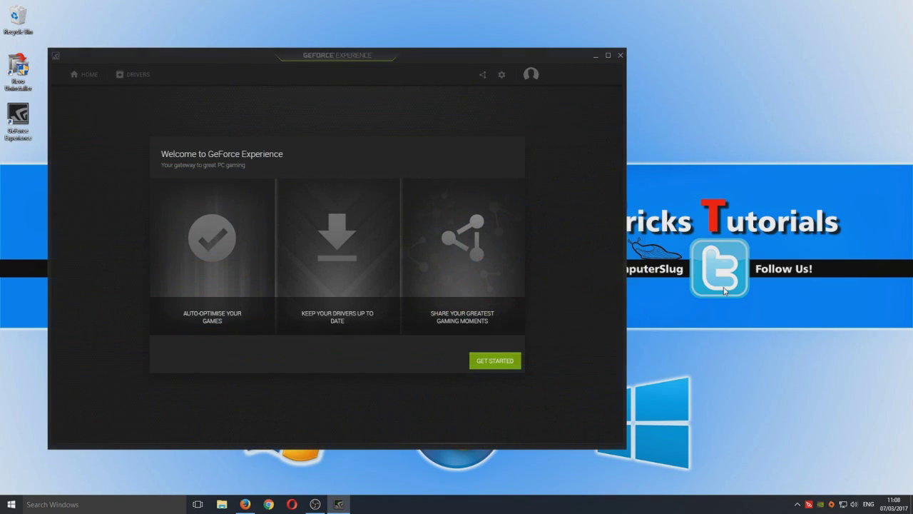
left_click(500, 360)
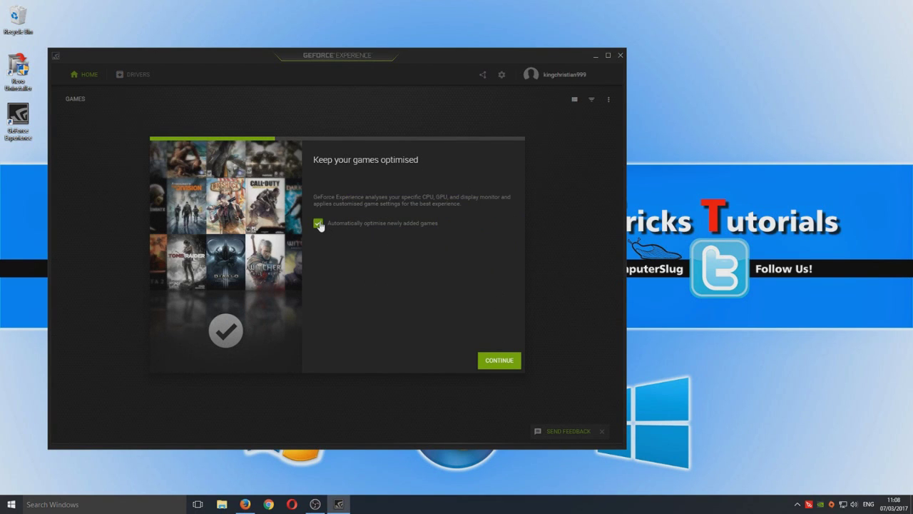
left_click(318, 222)
left_click(502, 361)
left_click(502, 362)
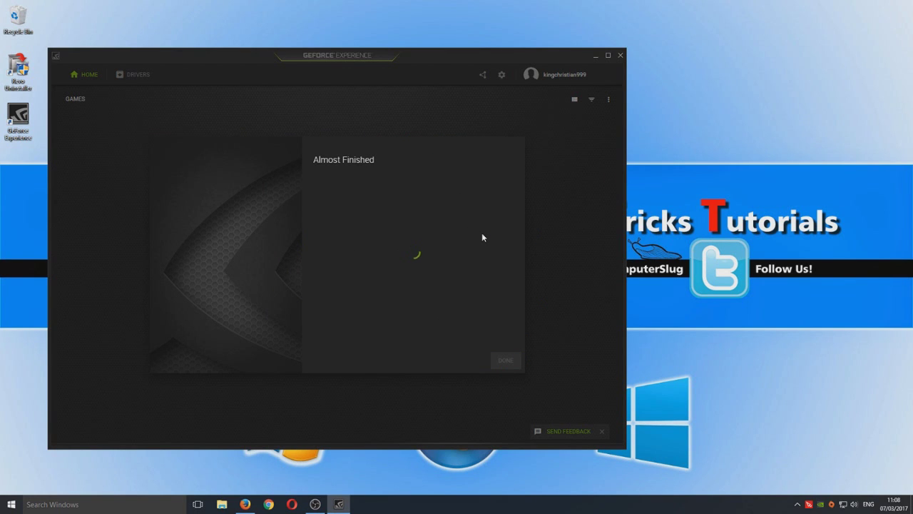
left_click(506, 359)
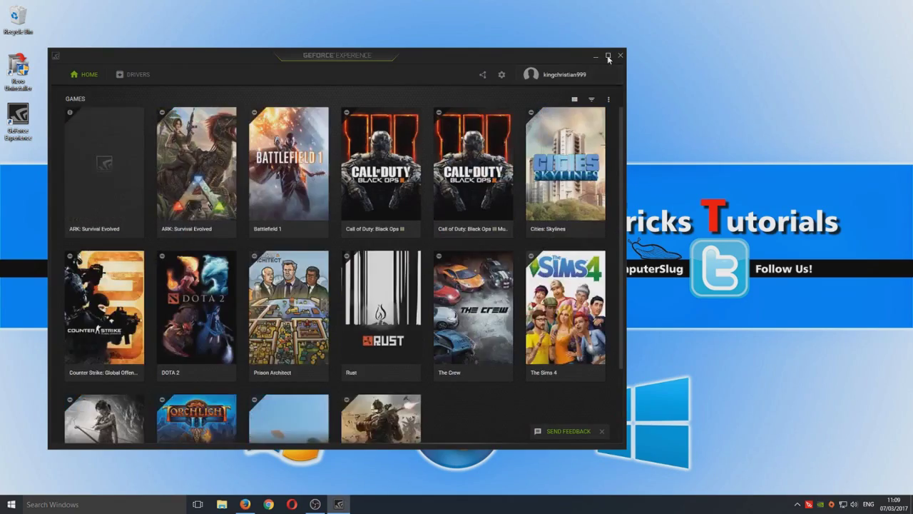
left_click(608, 55)
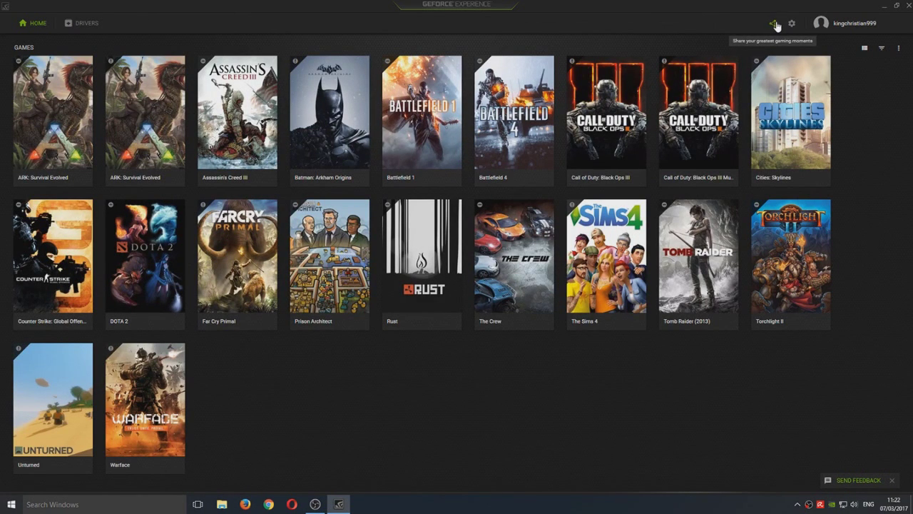
Open the Share overlay to check the share error no longer appears
left_click(774, 25)
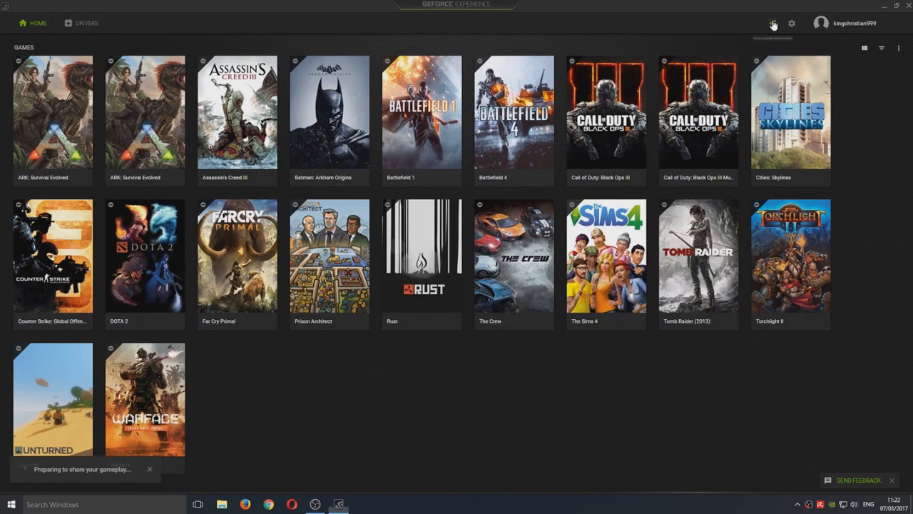